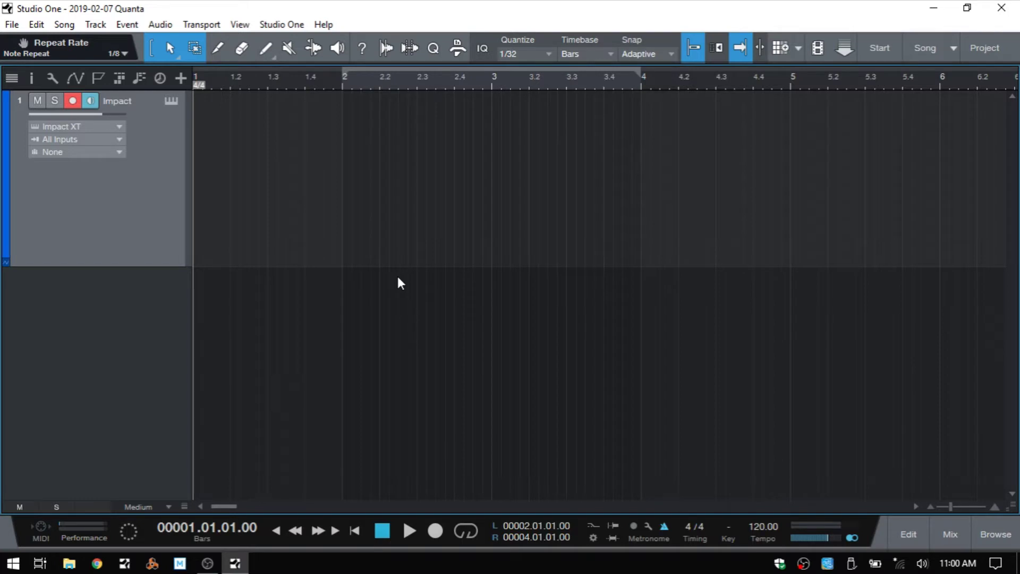
# Show the record mode settings and activate Note Repeat
pyautogui.press('alt')
pyautogui.hotkey('shift', 'alt', 'r')
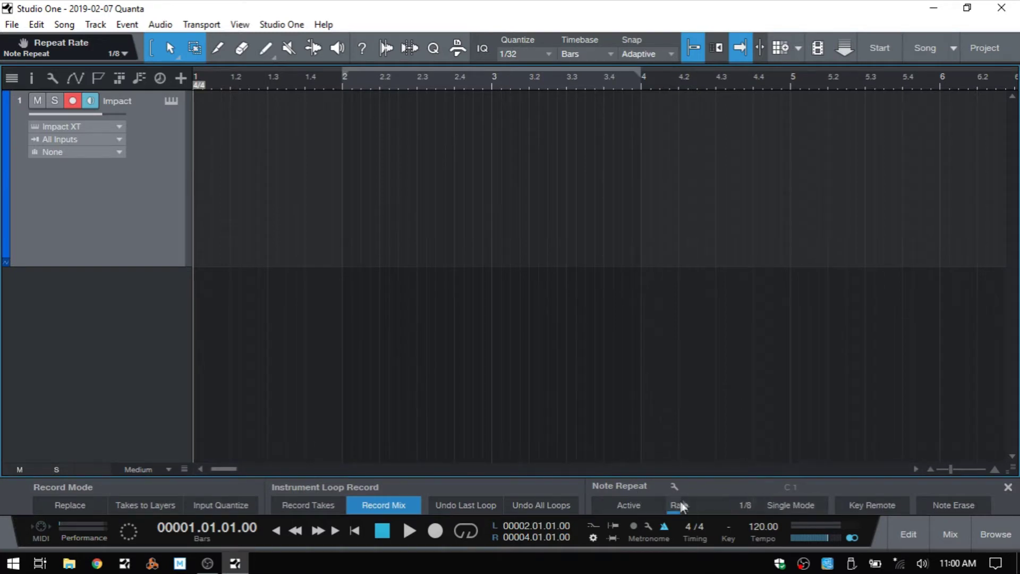
pyautogui.click(1008, 486)
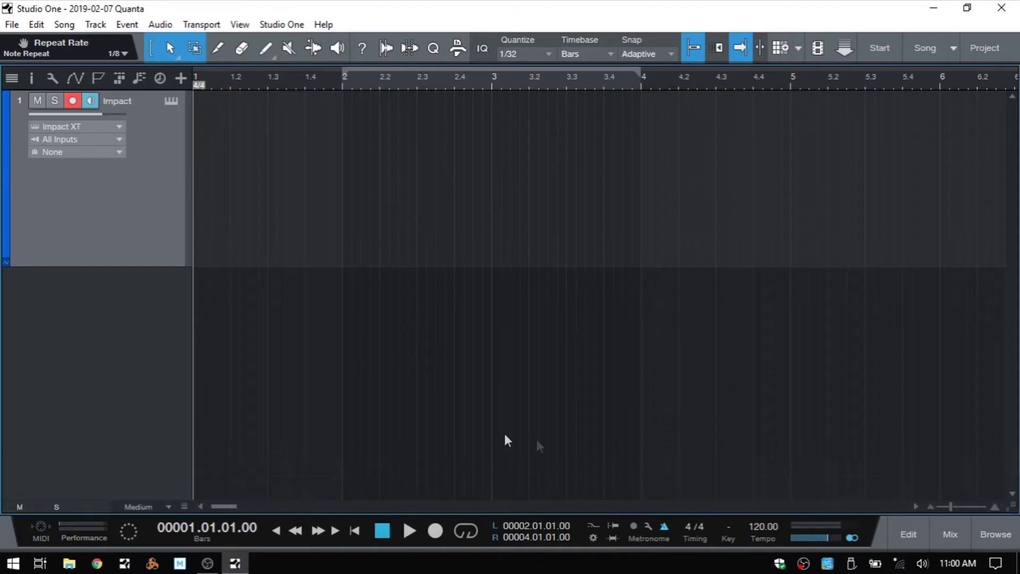
pyautogui.click(593, 538)
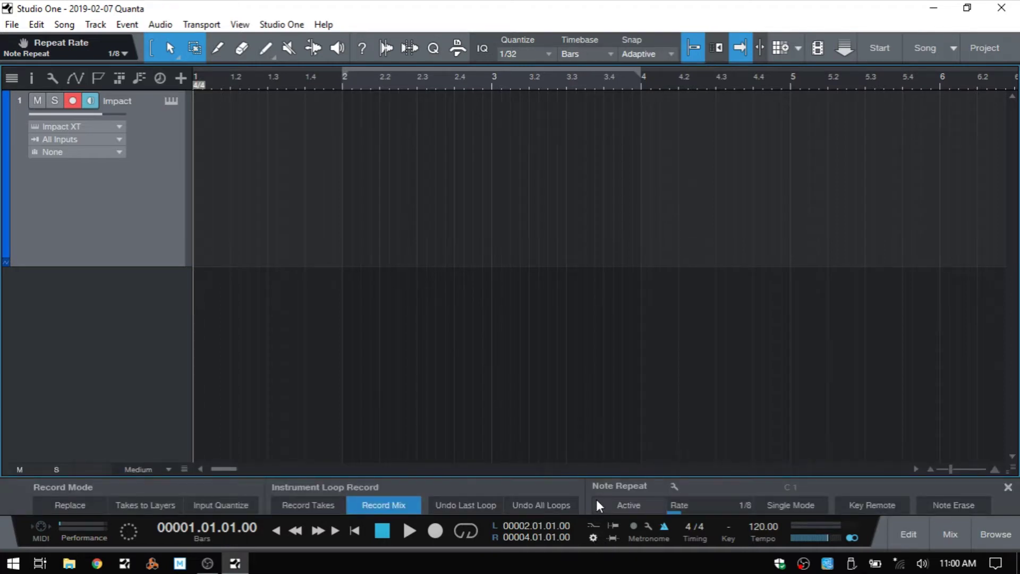
pyautogui.click(632, 507)
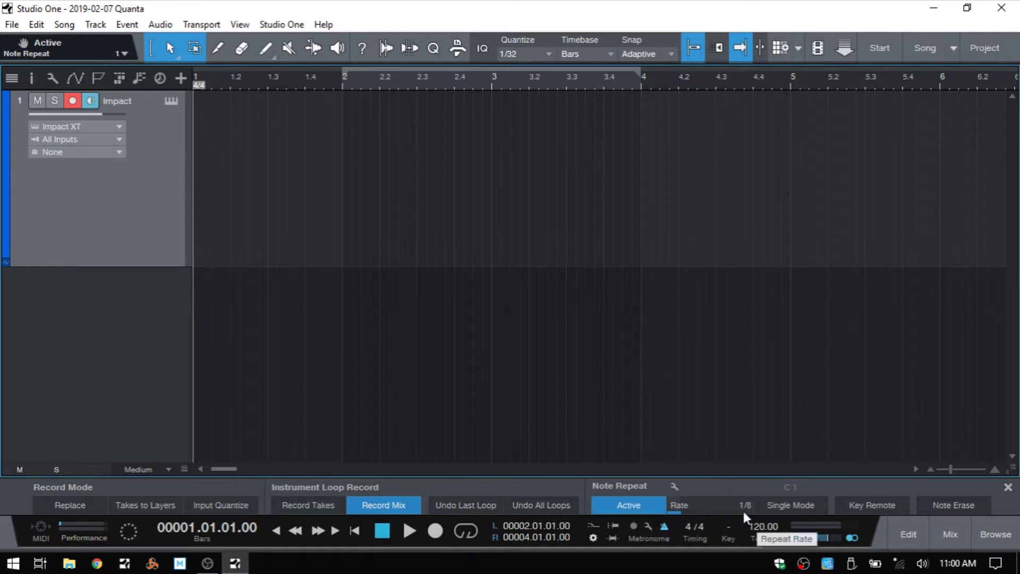
# Open the Impact XT instrument to audition its pads with Note Repeat, and close its window
pyautogui.click(170, 101)
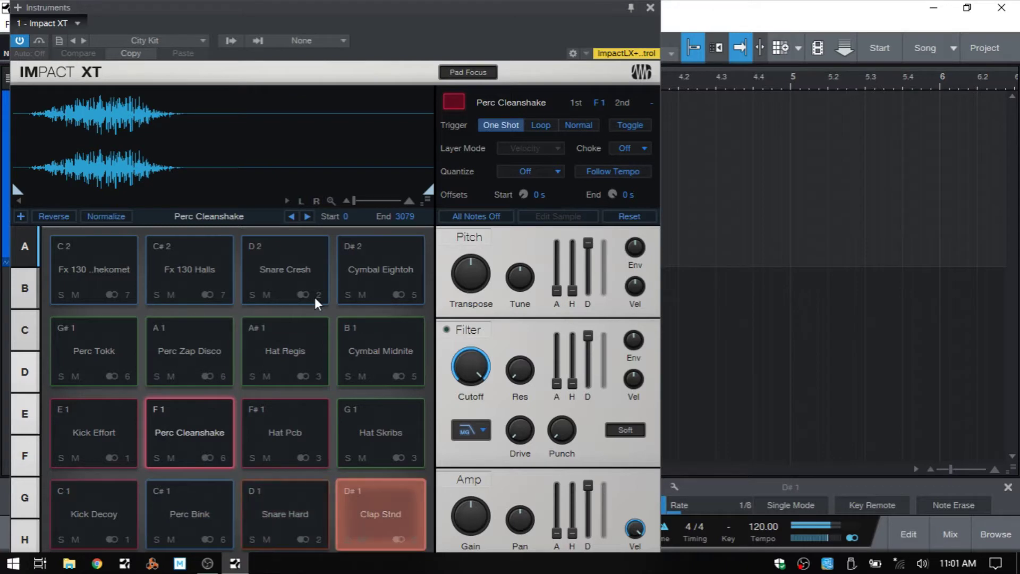
pyautogui.click(650, 7)
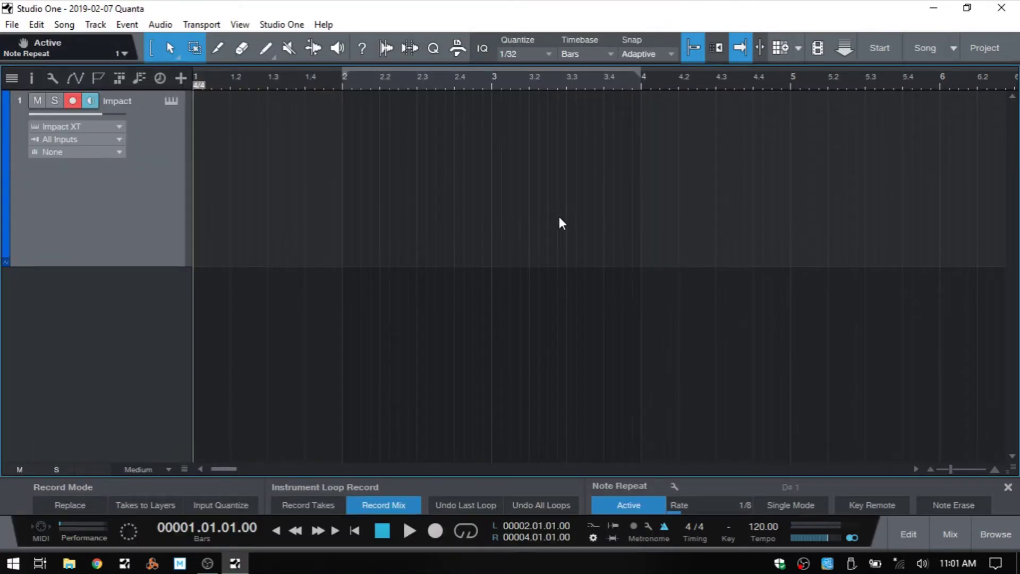
# Record a held Kick Decoy note with Note Repeat on the Impact track and open the recorded part for editing
pyautogui.press('KP_Multiply')
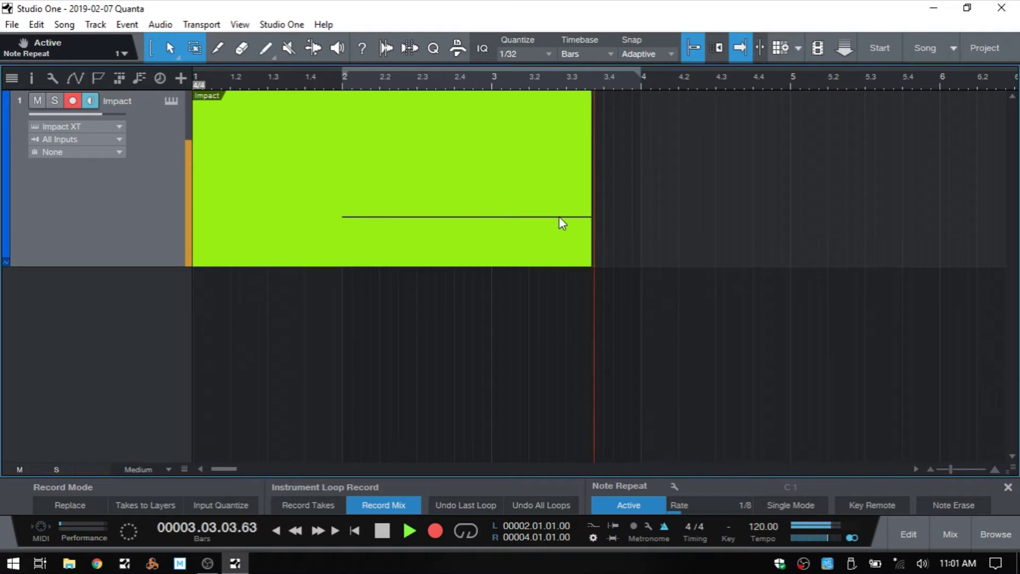
pyautogui.press('space')
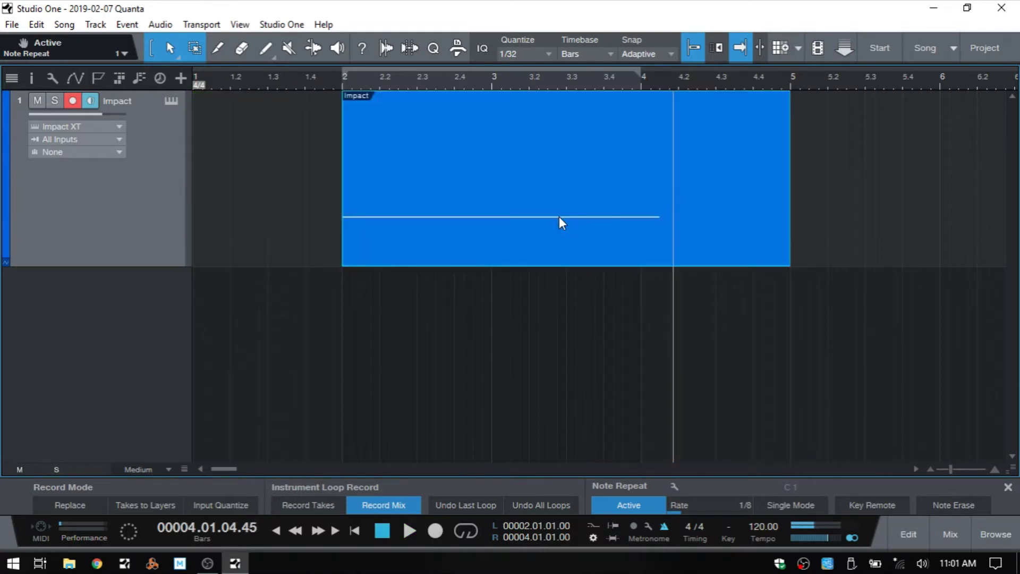
pyautogui.doubleClick(503, 232)
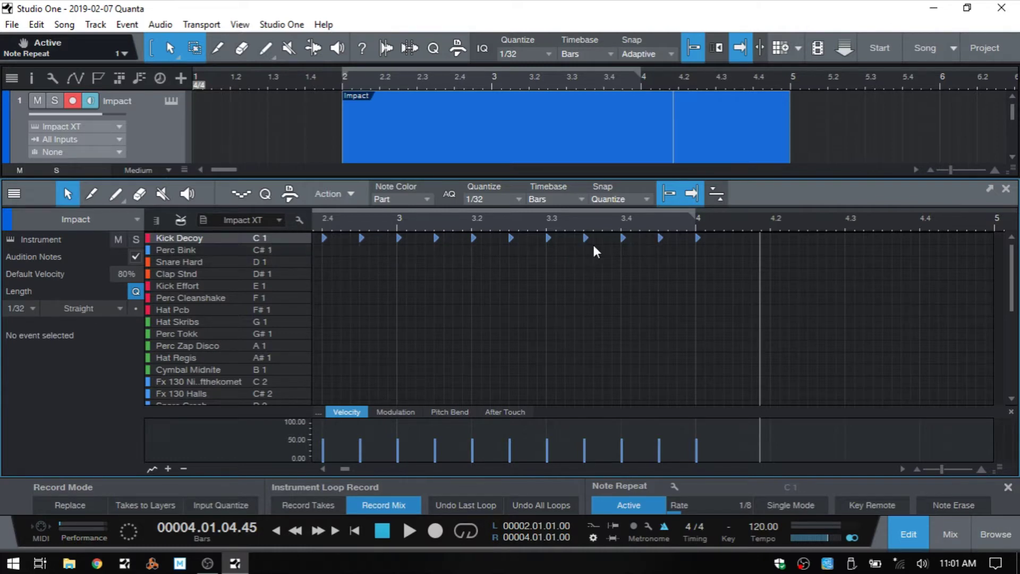
# Delete the recorded Impact part and return the playhead to the start of the song
pyautogui.click(905, 534)
pyautogui.press('Delete')
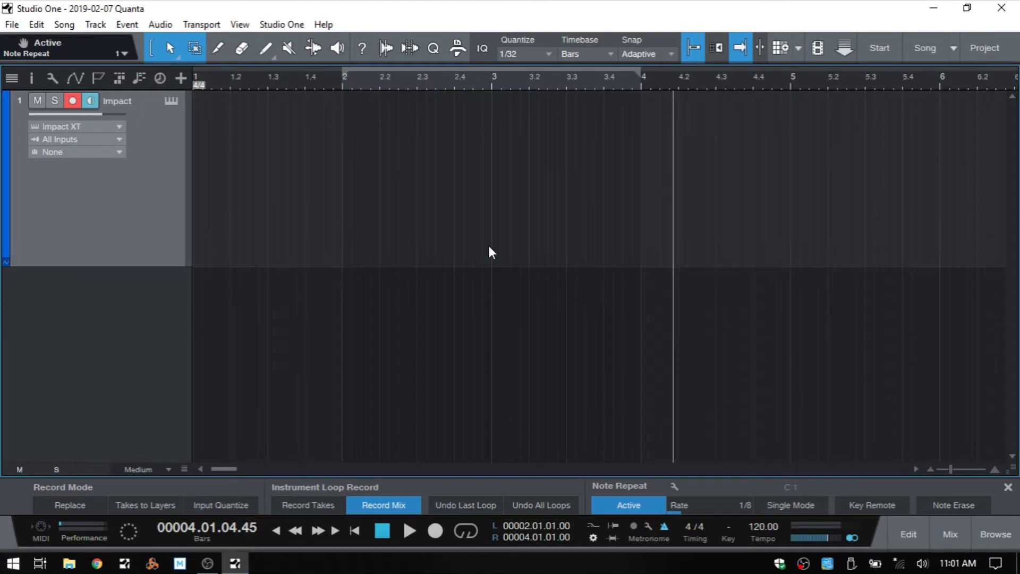
pyautogui.press(',')
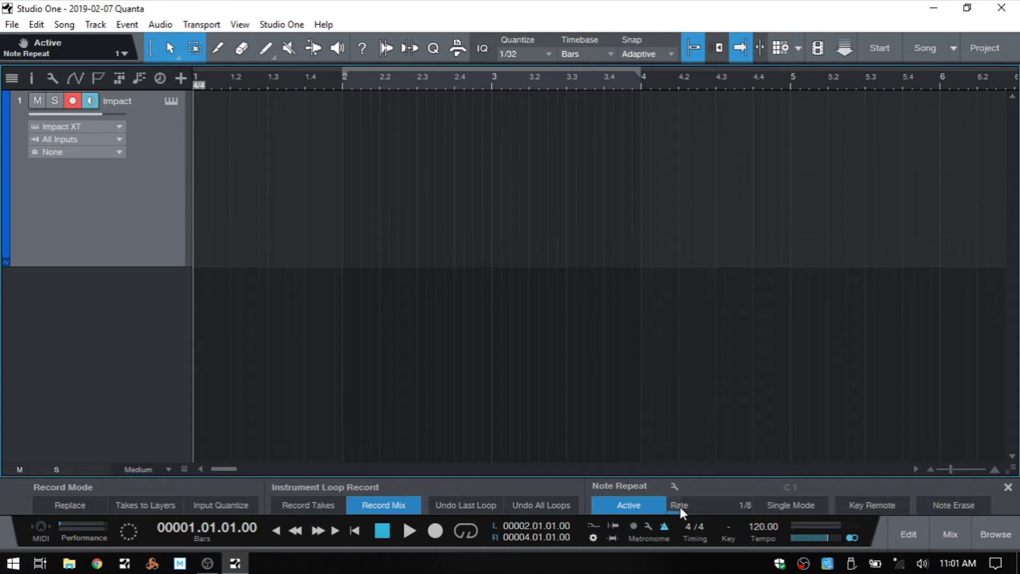
# Try Note Repeat rates of 1/16 and 1/32, and set the rate to QT
pyautogui.moveTo(680, 507)
pyautogui.mouseDown()
pyautogui.moveTo(712, 505)
pyautogui.moveTo(673, 509)
pyautogui.moveTo(686, 506)
pyautogui.mouseUp()
pyautogui.click(742, 505)
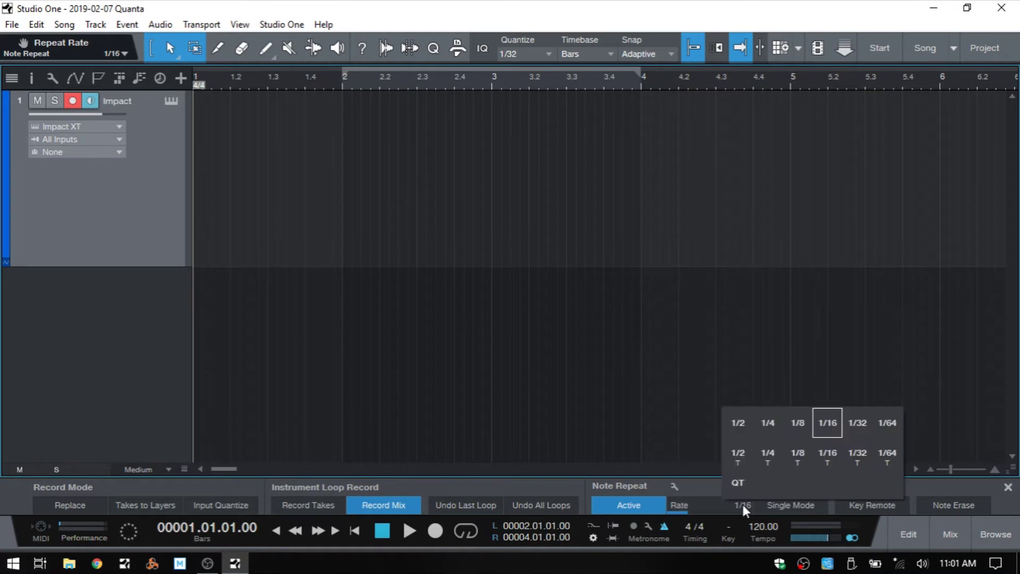
pyautogui.click(860, 423)
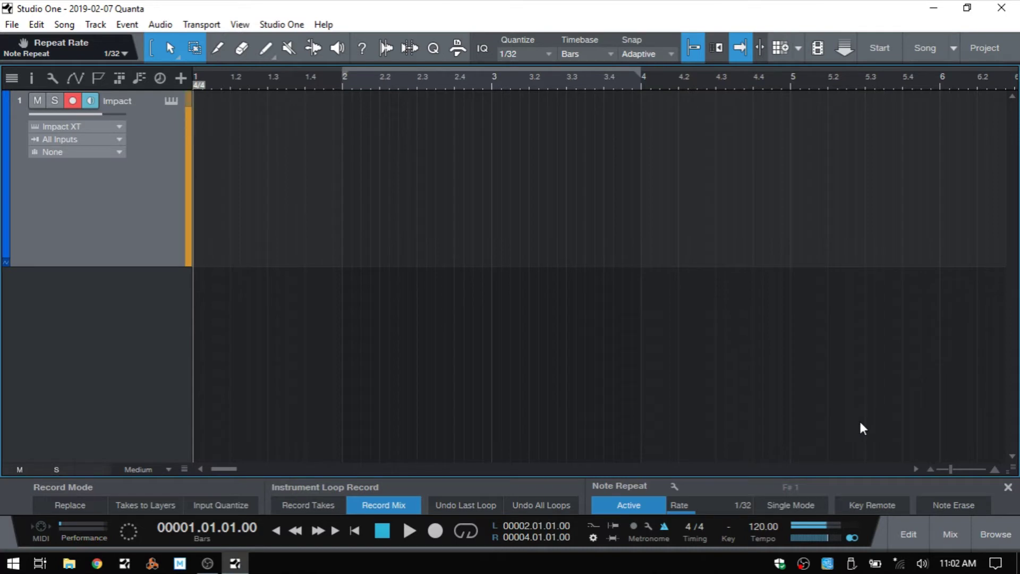
pyautogui.click(741, 504)
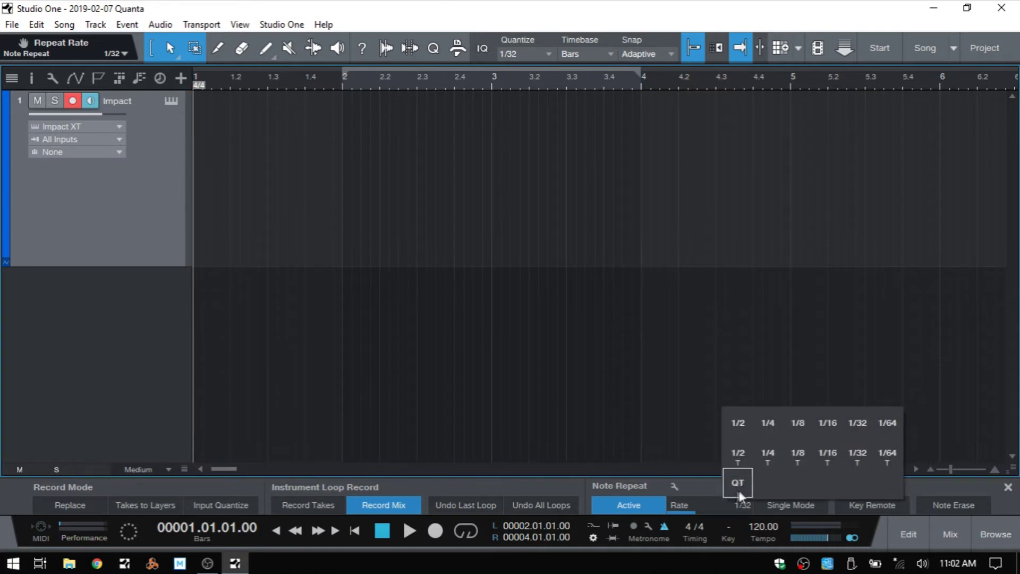
pyautogui.click(737, 483)
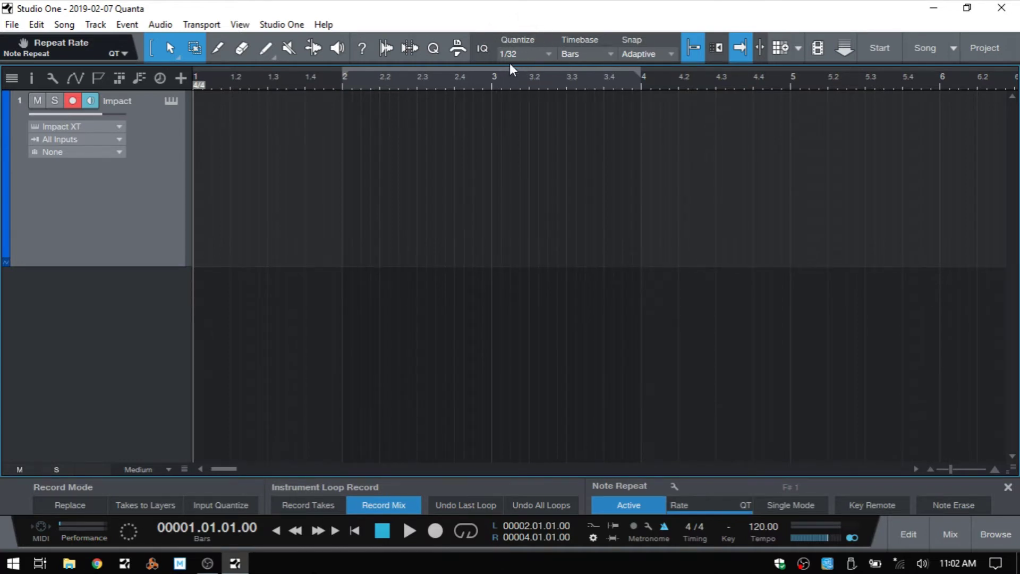
# Change the song's quantize value to 1/8 and then to 1/4
pyautogui.click(549, 53)
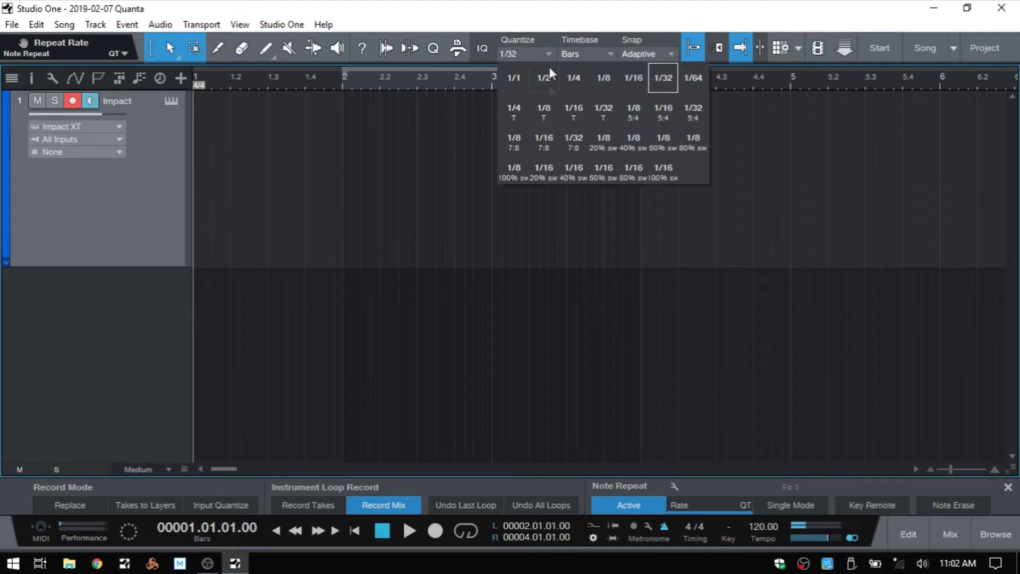
pyautogui.click(603, 78)
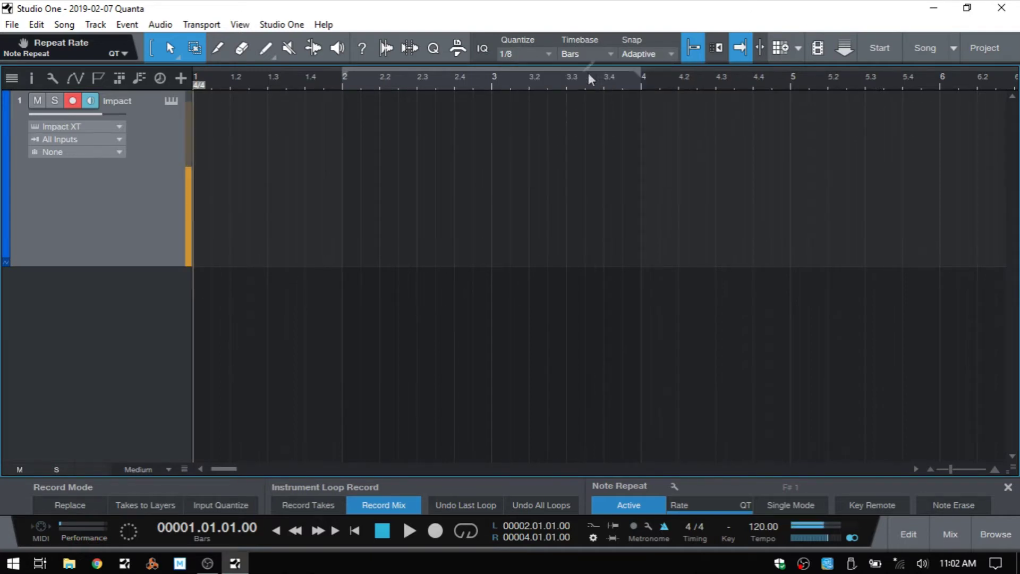
pyautogui.click(535, 52)
pyautogui.click(573, 78)
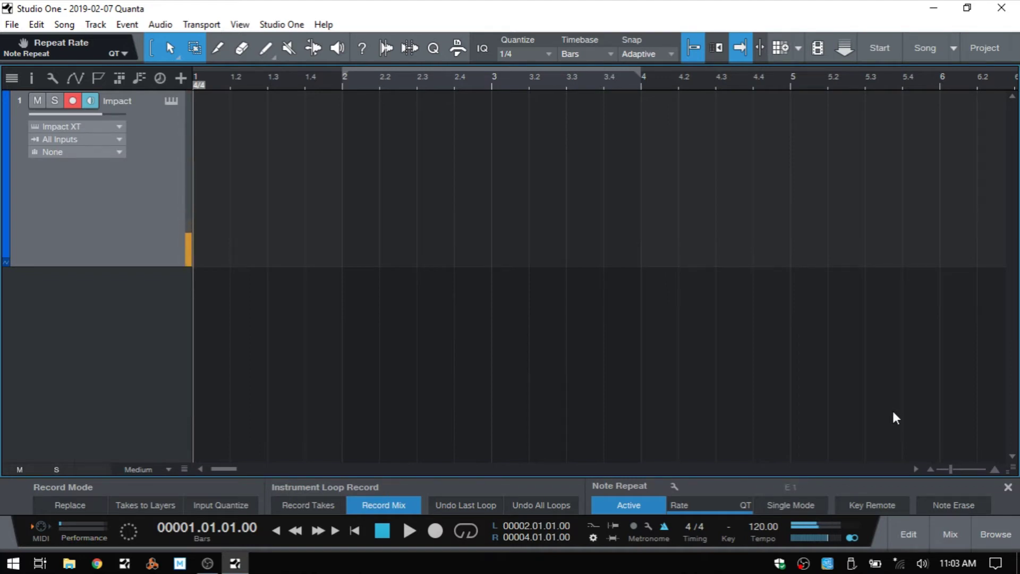
# Enable Single Mode for Note Repeat and place its settings window in the middle of the arrangement
pyautogui.click(792, 505)
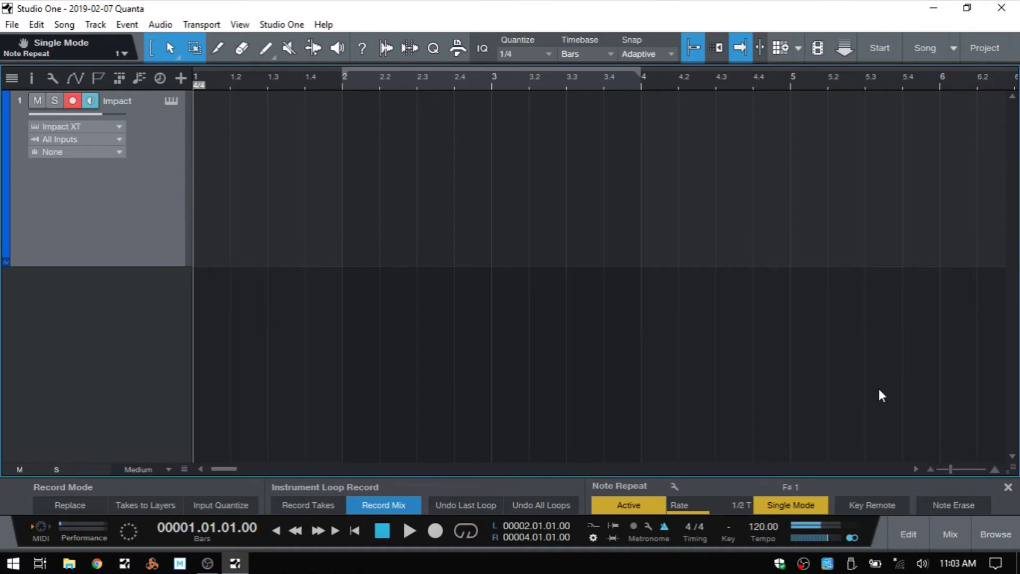
pyautogui.click(674, 486)
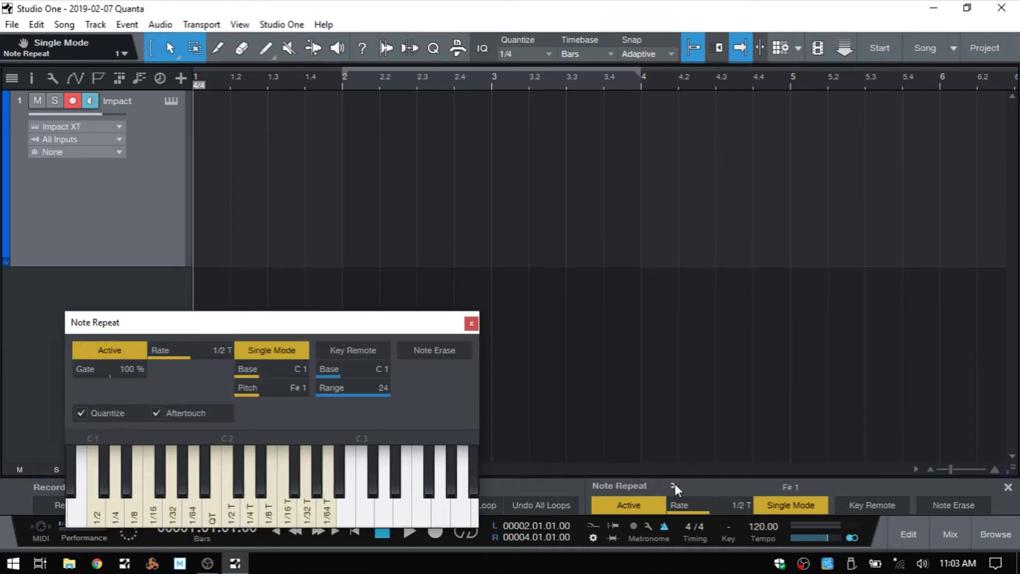
pyautogui.moveTo(289, 324); pyautogui.dragTo(544, 179)
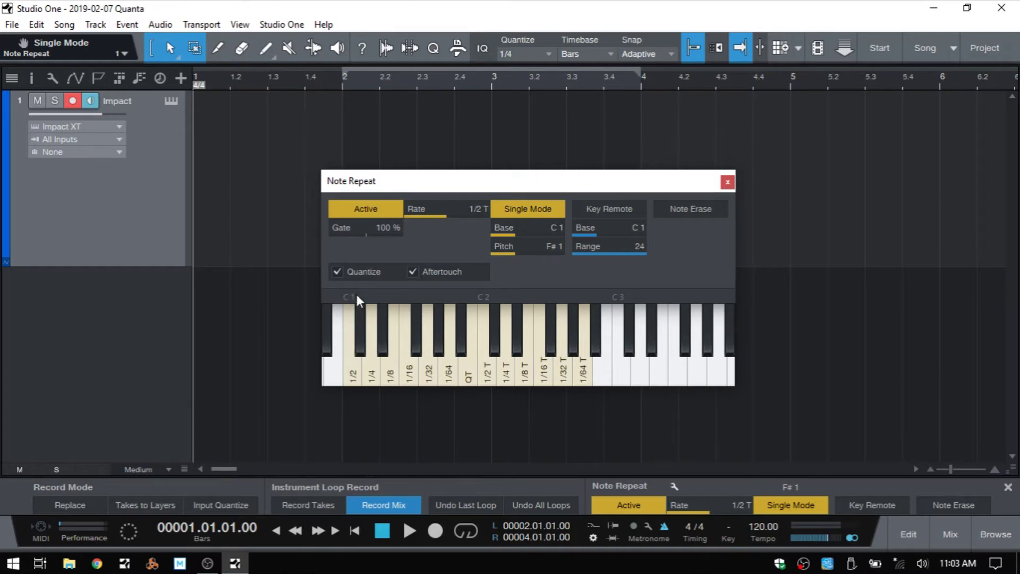
# Try the 1/2 and 1/4 repeat rates from the Note Repeat window's keyboard
pyautogui.click(357, 378)
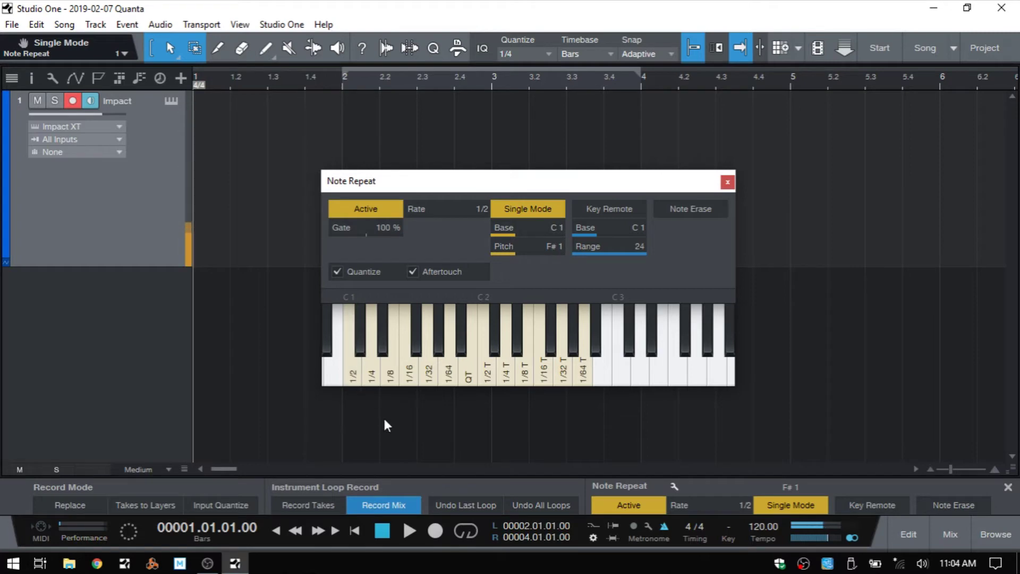
pyautogui.click(370, 380)
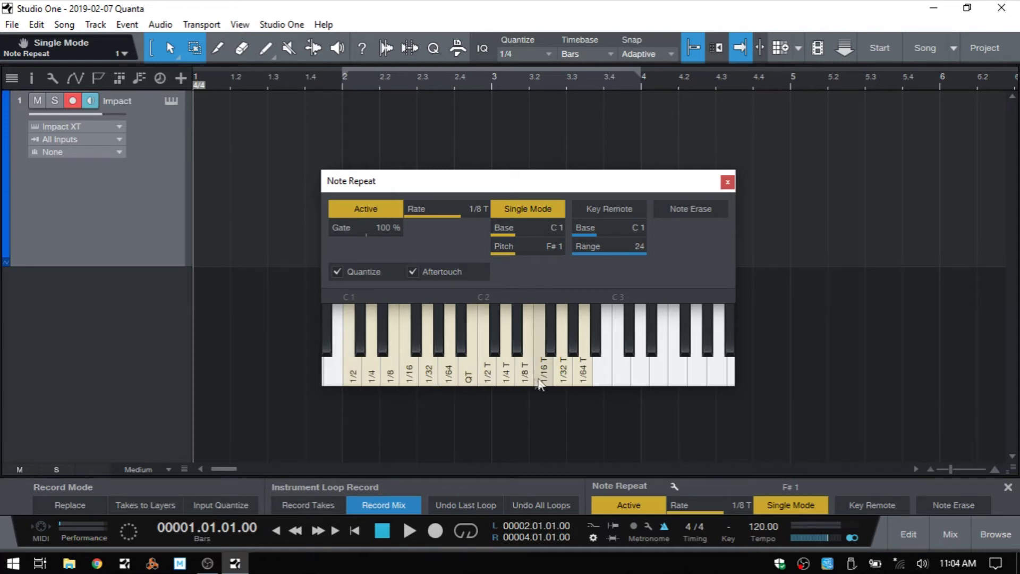
# Set the Single Mode base to C -1, try its rate keys, and change the repeat pitch to D 2
pyautogui.moveTo(514, 232); pyautogui.dragTo(500, 234)
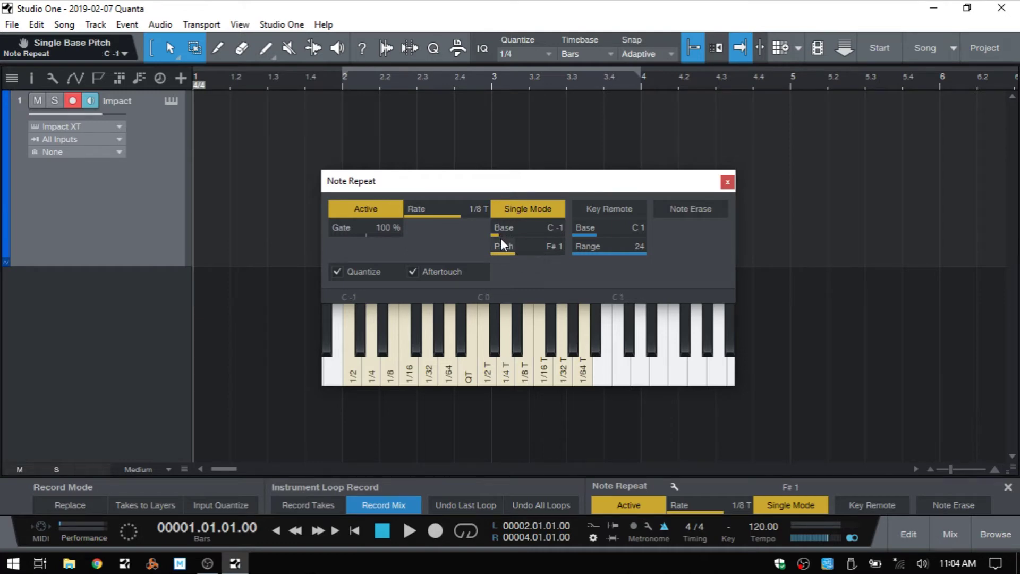
pyautogui.click(334, 378)
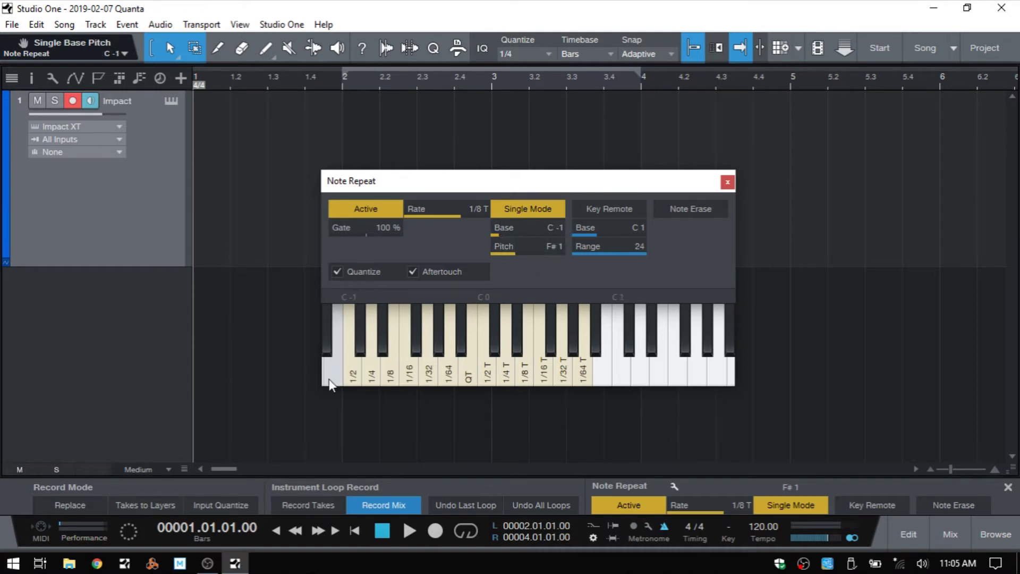
pyautogui.click(352, 378)
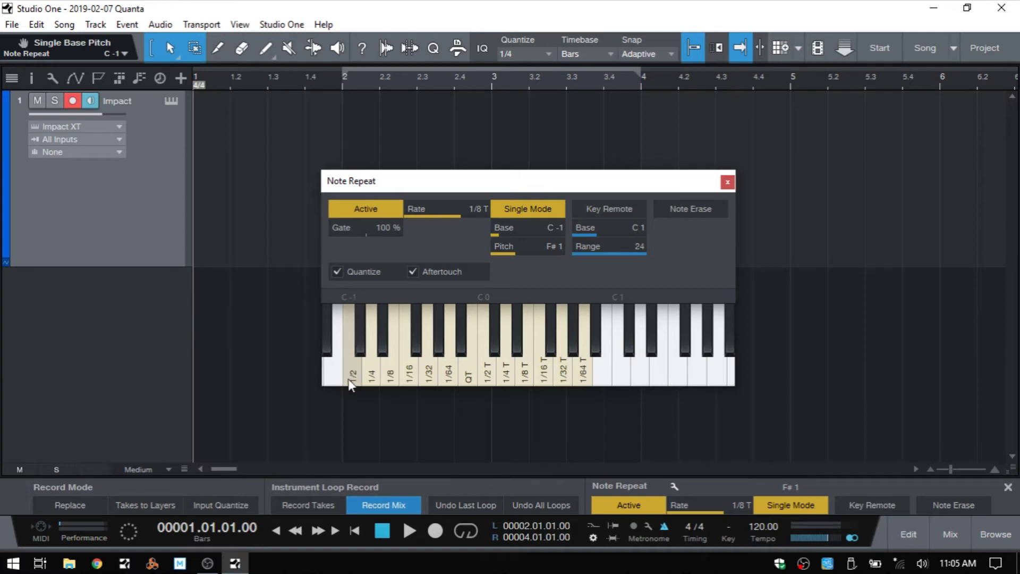
pyautogui.moveTo(353, 382)
pyautogui.mouseDown()
pyautogui.moveTo(581, 375)
pyautogui.moveTo(378, 375)
pyautogui.mouseUp()
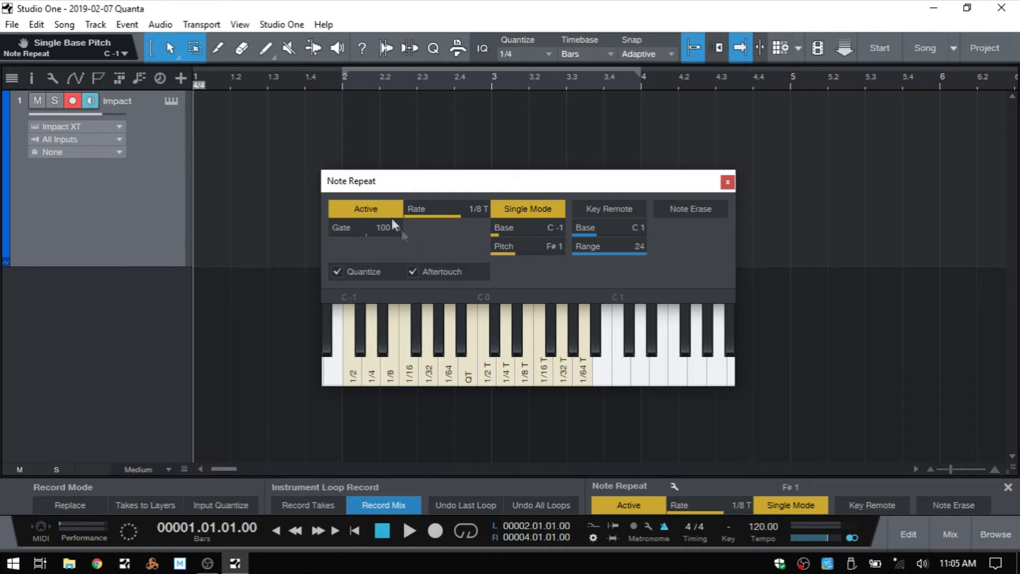
pyautogui.moveTo(512, 247)
pyautogui.mouseDown()
pyautogui.moveTo(533, 247)
pyautogui.moveTo(512, 254)
pyautogui.mouseUp()
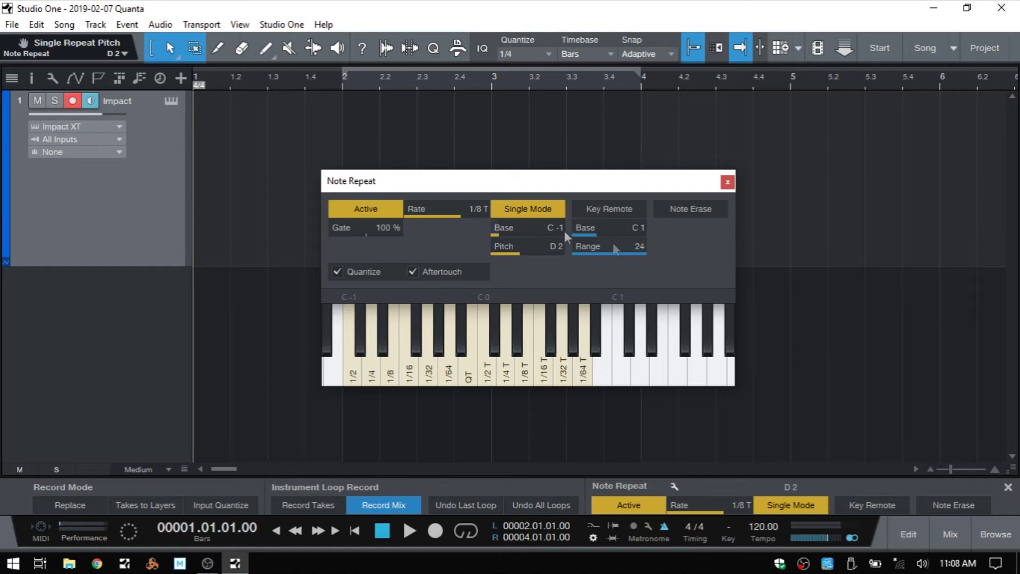
# Turn off Single Mode and enable Key Remote for Note Repeat
pyautogui.click(519, 205)
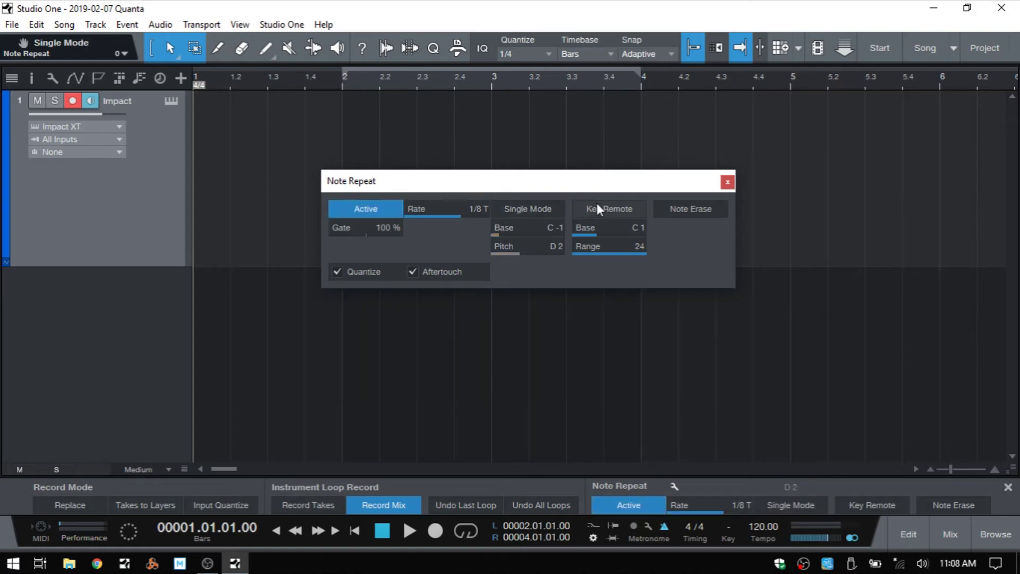
pyautogui.click(611, 208)
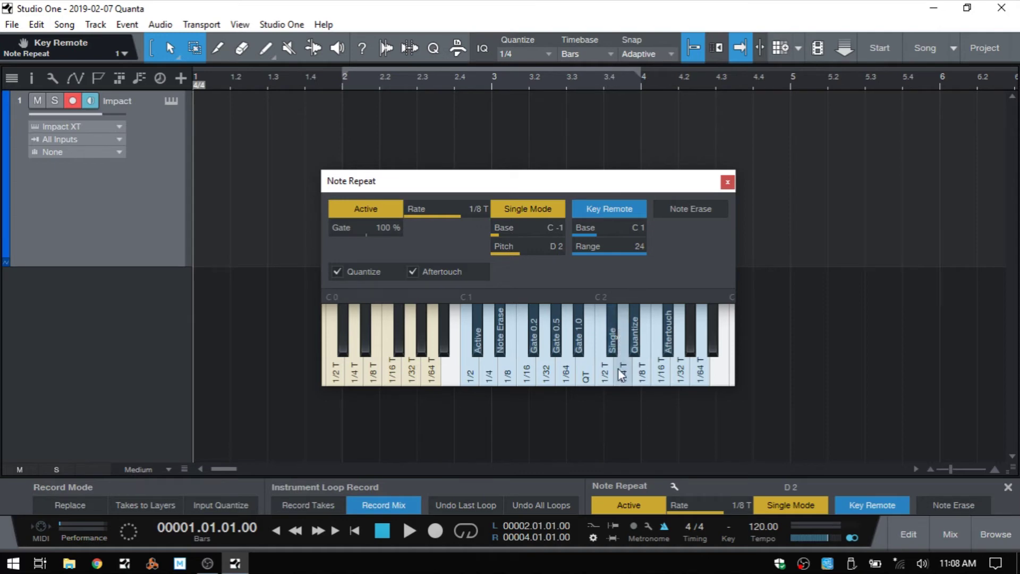
# Toggle Single Mode, Quantize and Aftertouch with their Key Remote keys, leaving Single Mode off
pyautogui.click(615, 351)
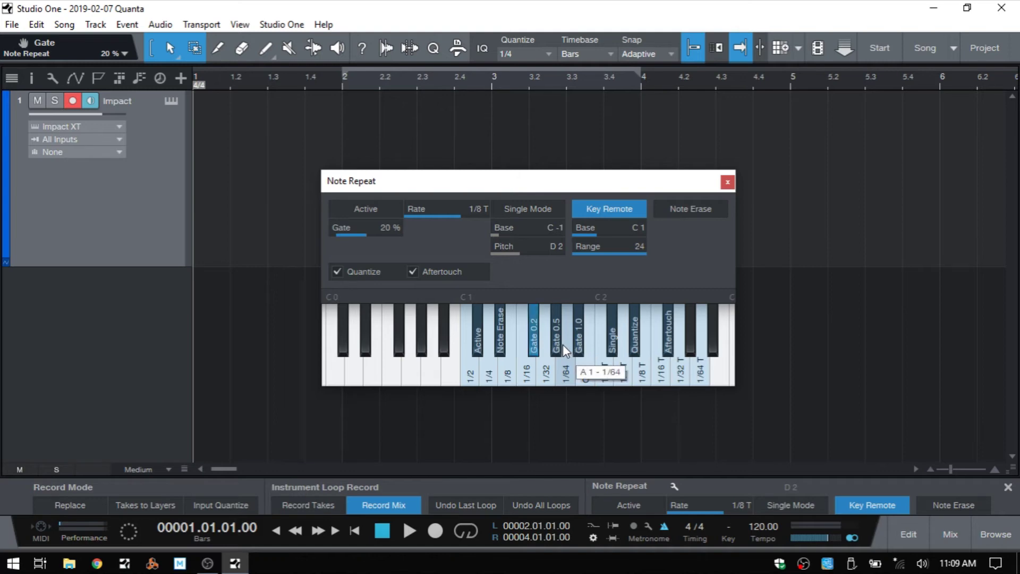
pyautogui.click(617, 346)
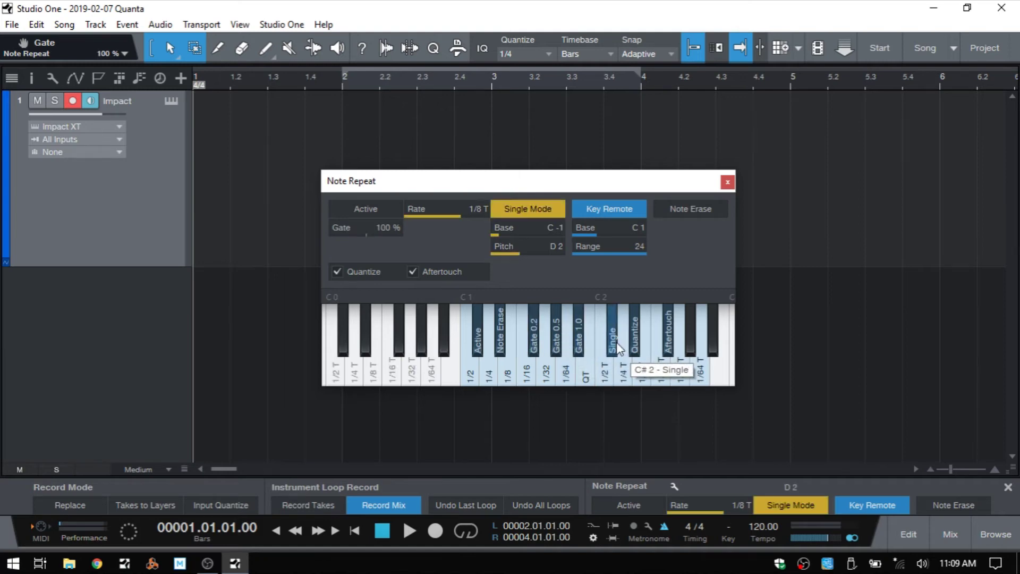
pyautogui.click(616, 344)
pyautogui.click(640, 346)
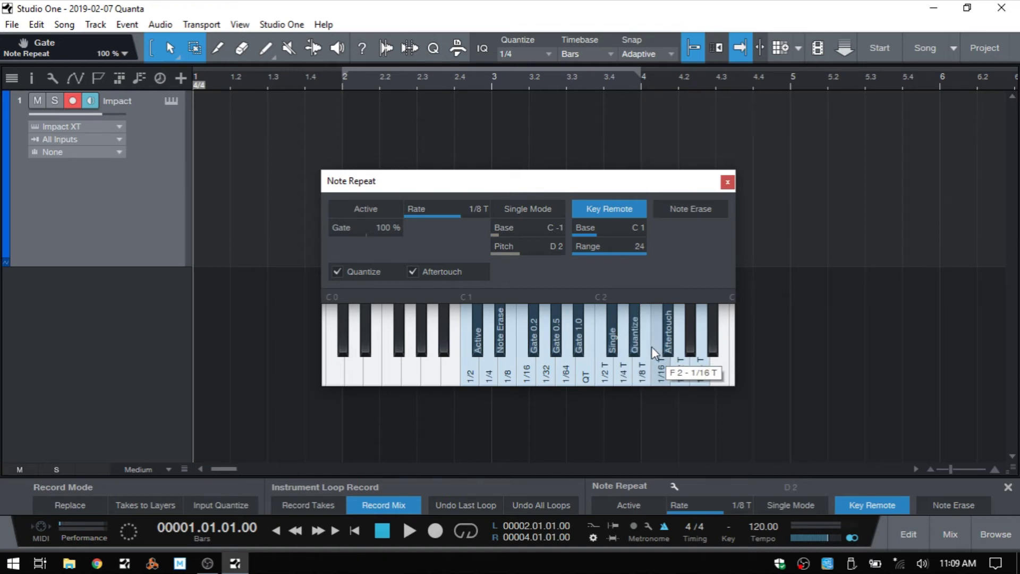
pyautogui.click(672, 357)
pyautogui.click(672, 357)
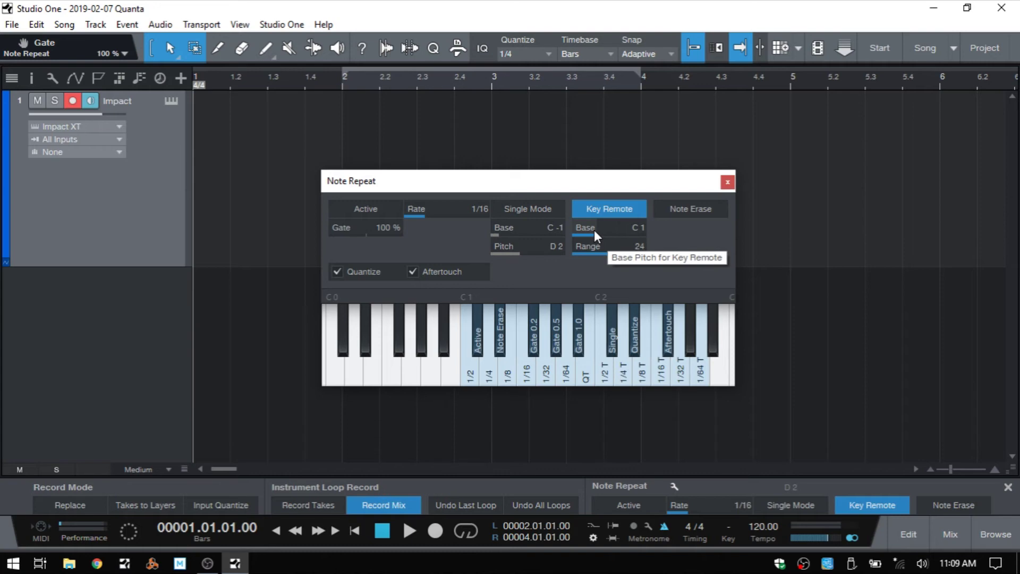
# Set the Key Remote base pitch to C -1
pyautogui.moveTo(594, 230); pyautogui.dragTo(581, 234)
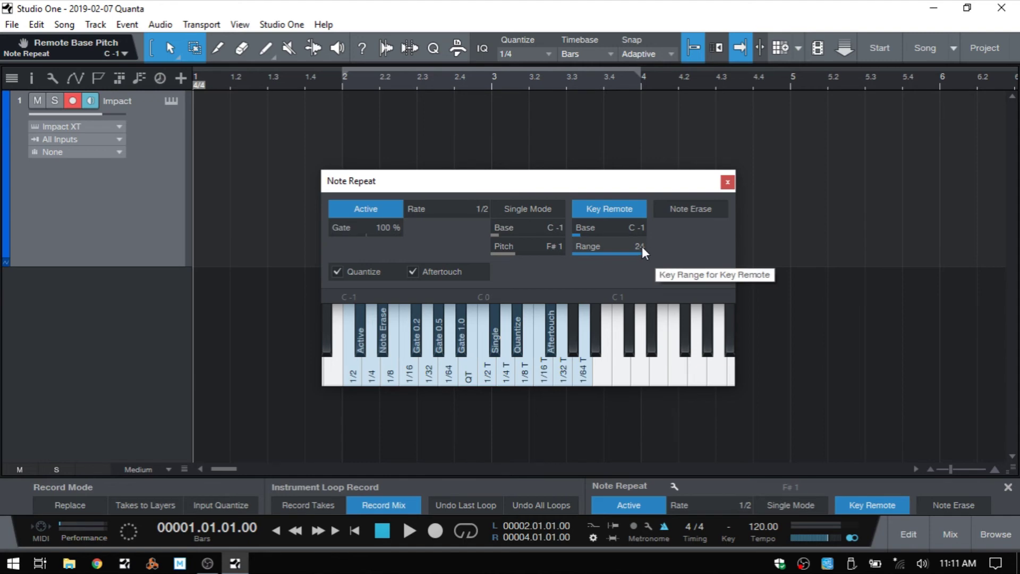
# Try reducing the Key Remote range to 1
pyautogui.moveTo(639, 246); pyautogui.dragTo(570, 251)
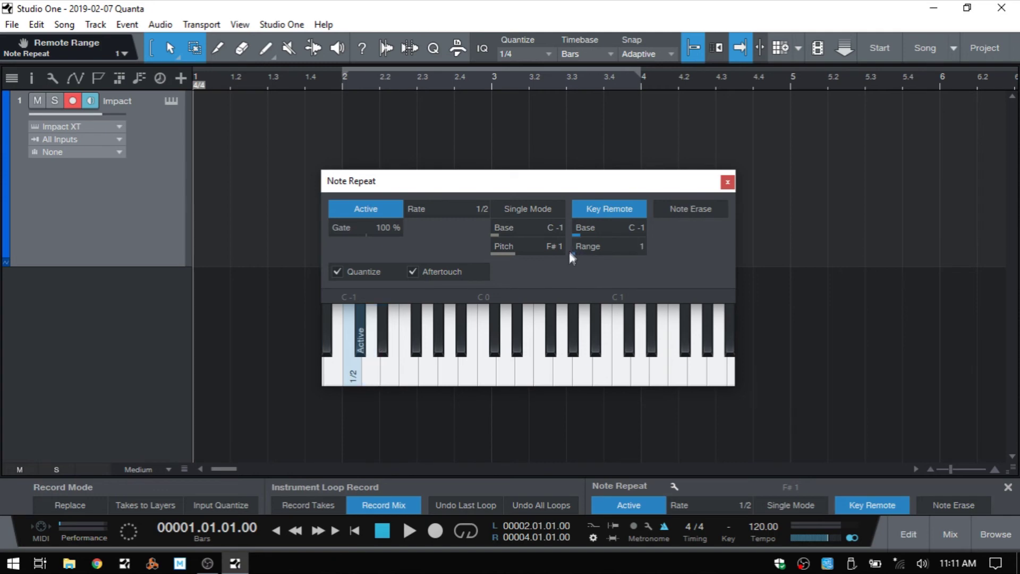
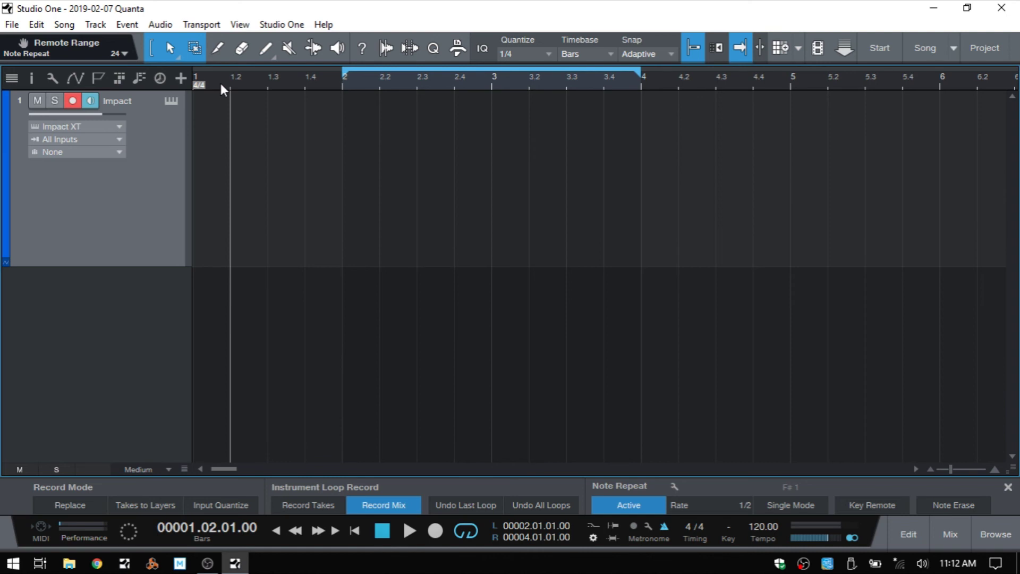
# Loop-record repeated notes on the Impact track between bars 2 and 4 and erase them with Note Erase
pyautogui.press('KP_Multiply')
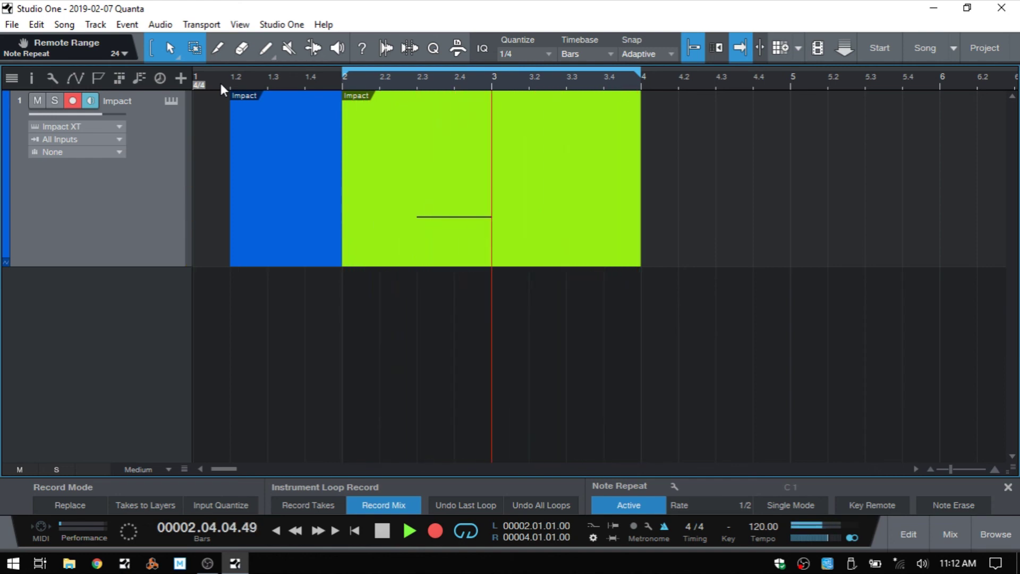
pyautogui.click(940, 504)
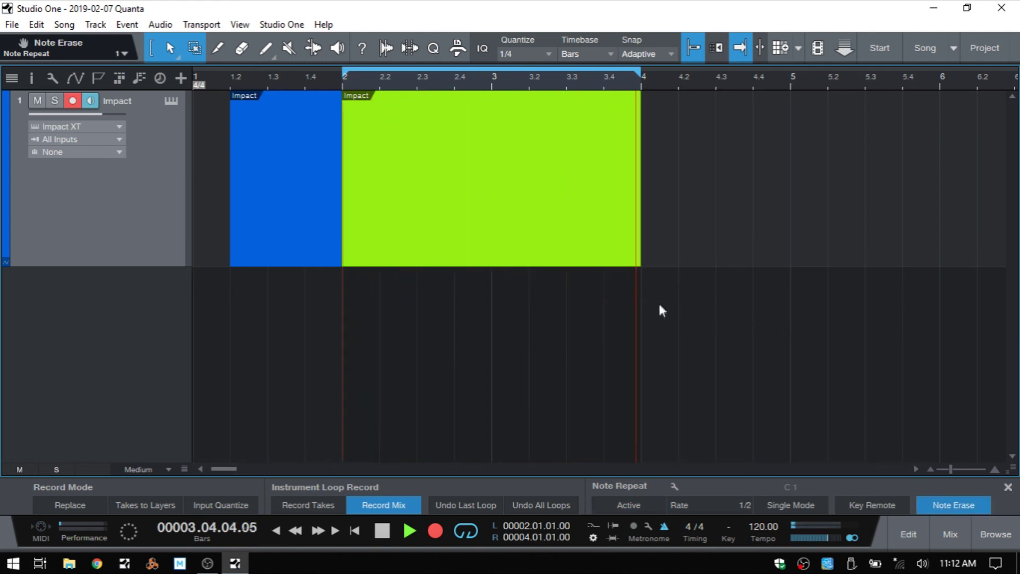
# Record two alternating pitches with Note Erase off, erase both with it on, and stop with the playhead at bar 2
pyautogui.click(958, 504)
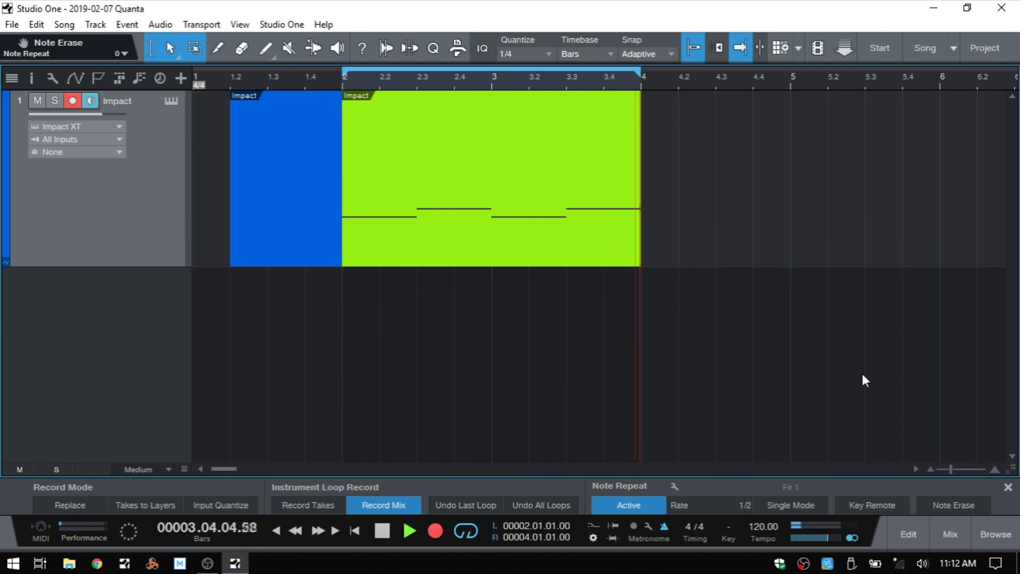
pyautogui.click(953, 505)
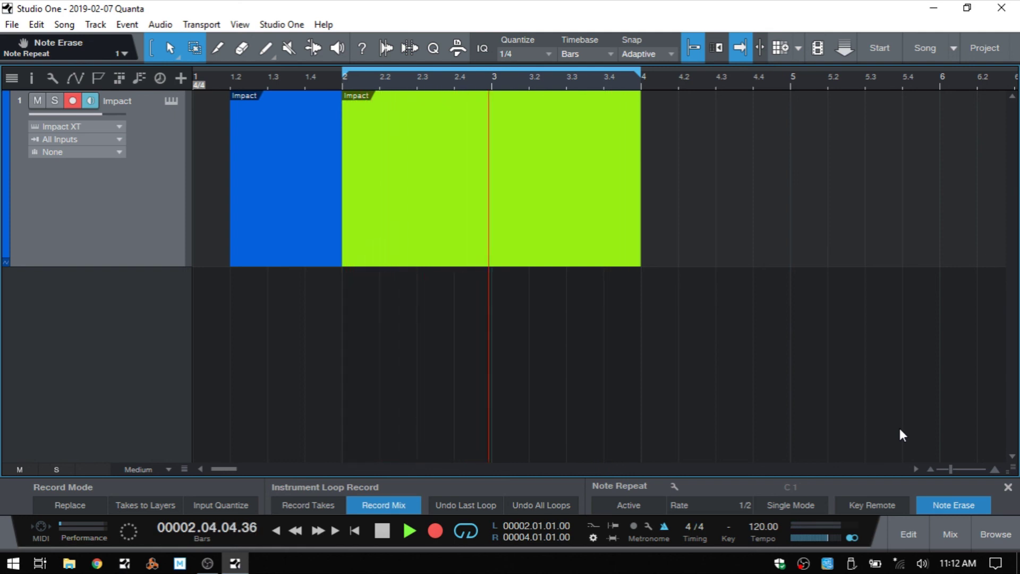
pyautogui.press('space')
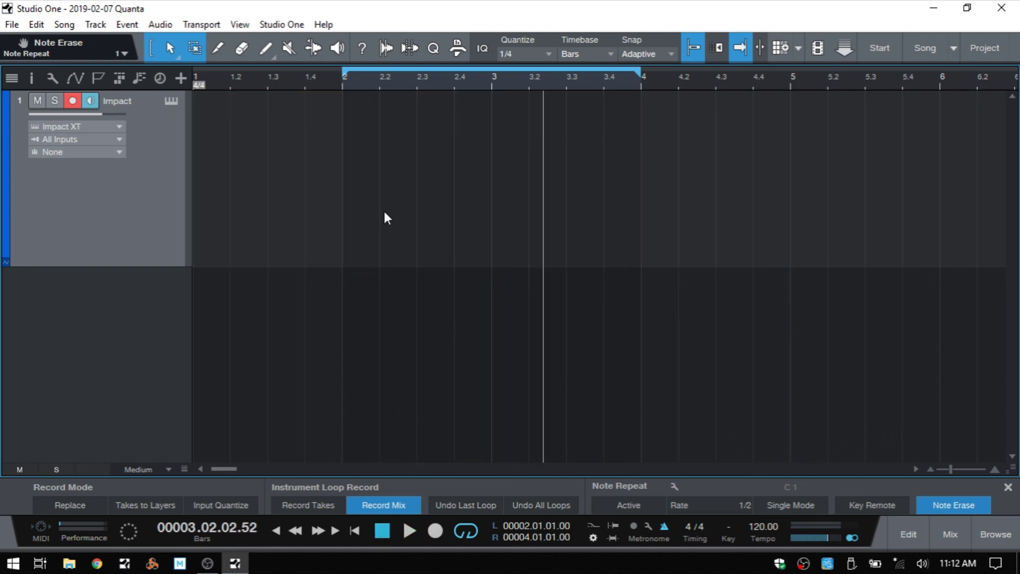
pyautogui.click(329, 85)
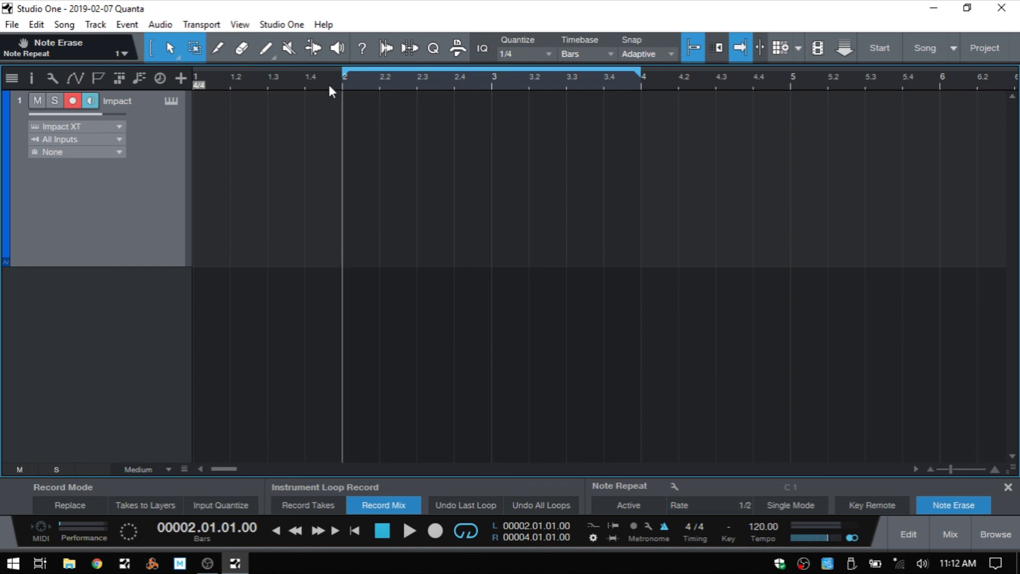